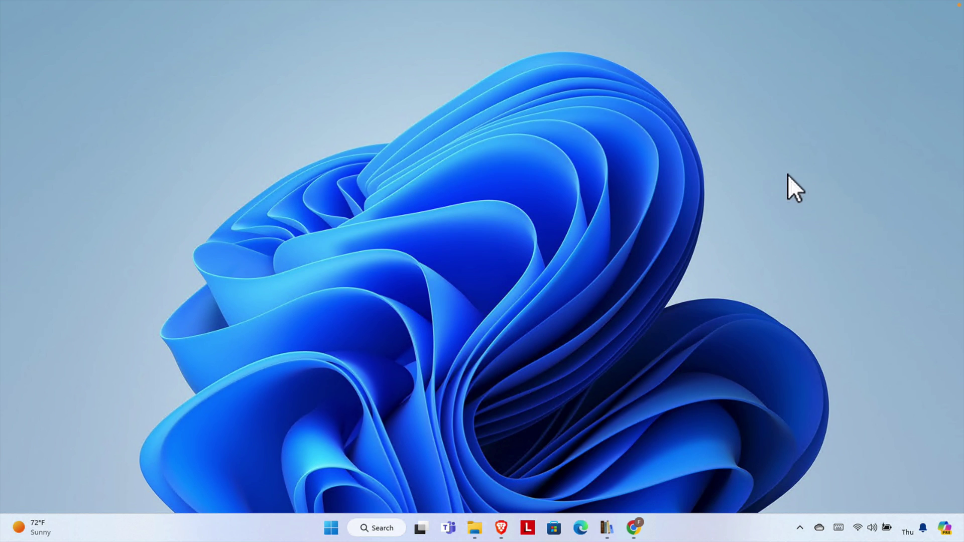
Open Google in Chrome and search for pandoc.
{"action": "left_click", "coordinate": [635, 526]}
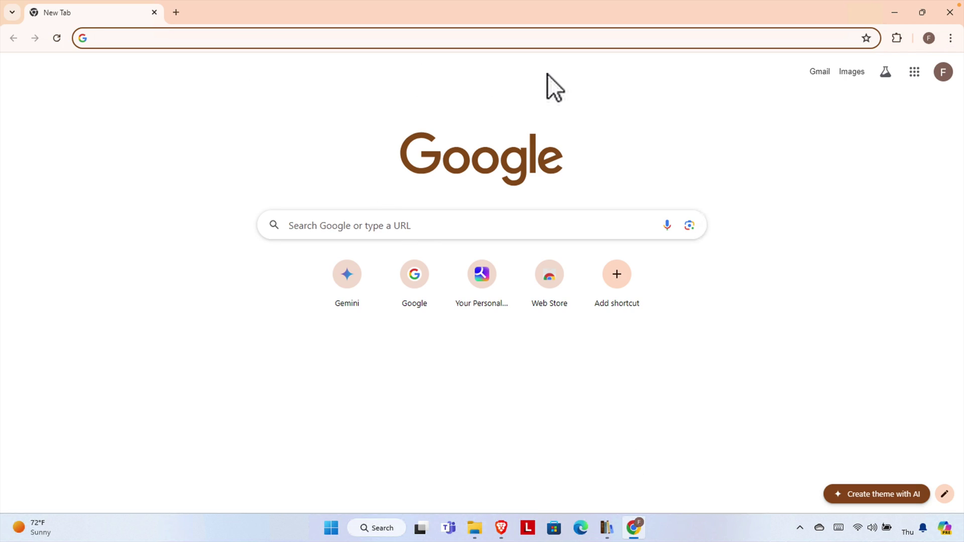
{"action": "type", "text": "go"}
{"action": "key", "text": "Return"}
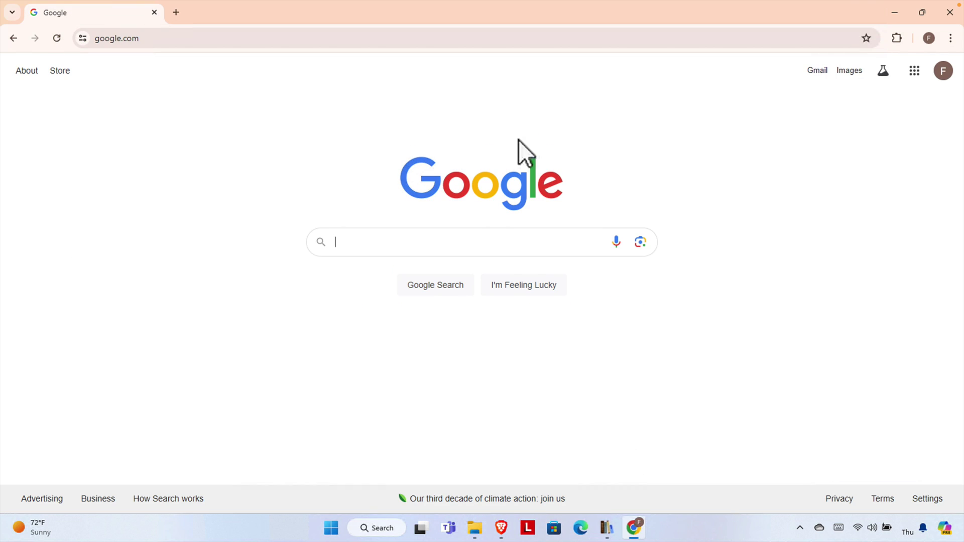
{"action": "type", "text": "pn"}
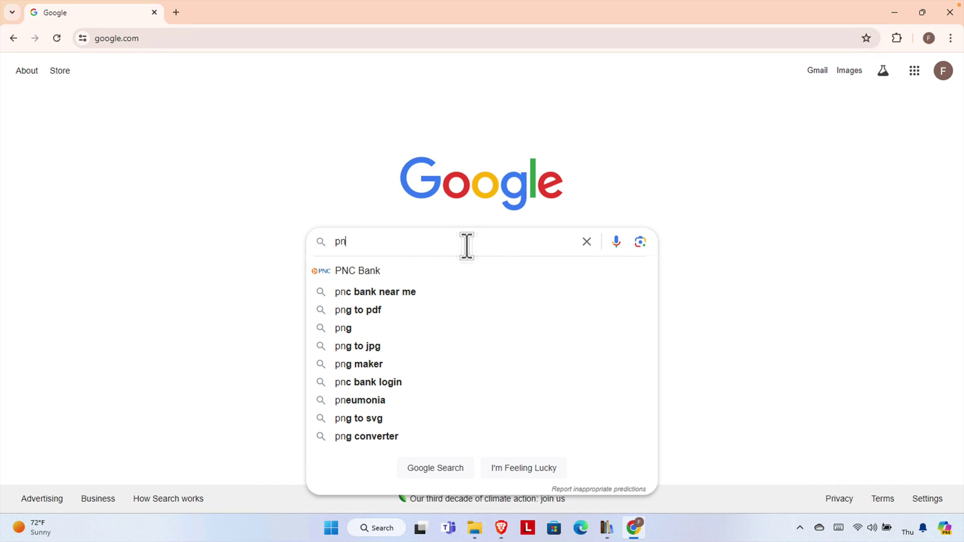
{"action": "key", "text": "BackSpace"}
{"action": "type", "text": "an"}
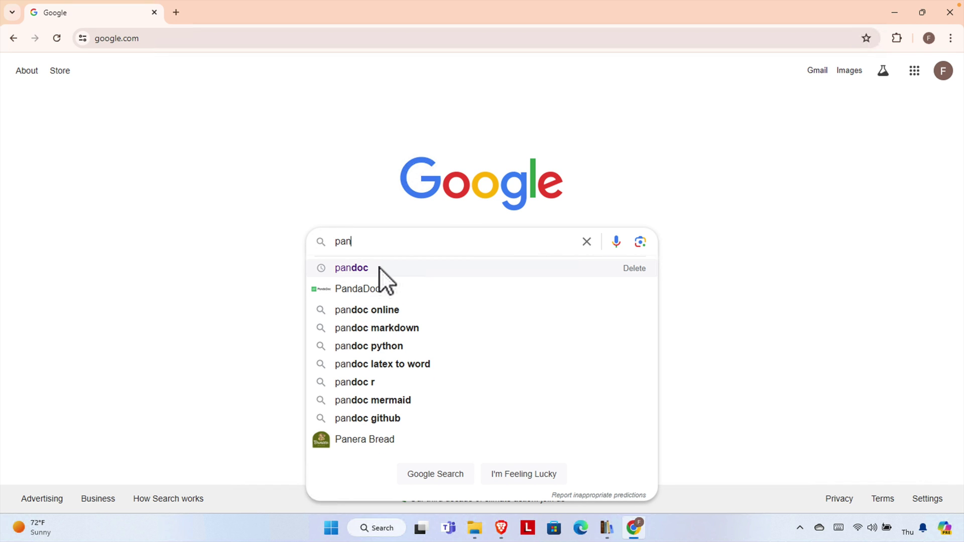
{"action": "left_click", "coordinate": [378, 267]}
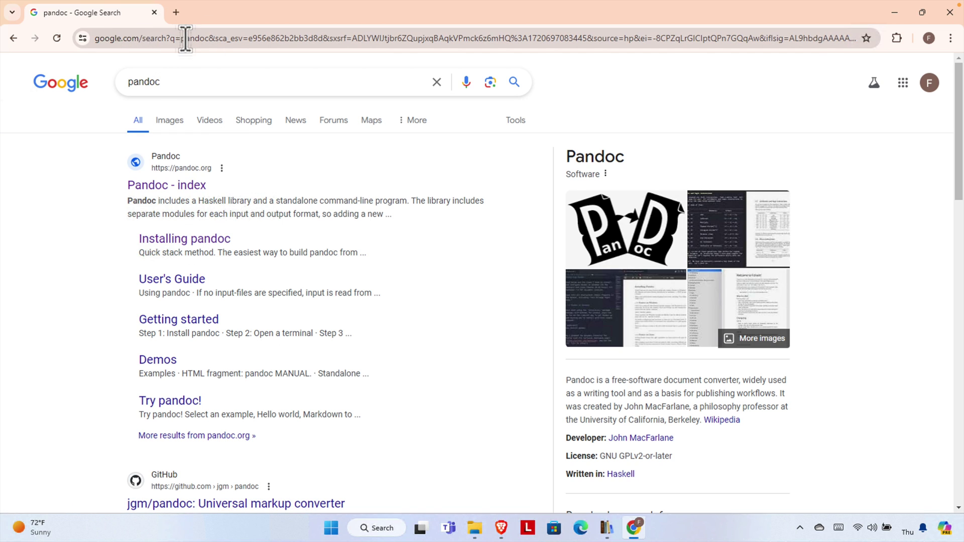
Open the Pandoc - index search result and review the site's introduction and supported conversion formats.
{"action": "left_click", "coordinate": [173, 187]}
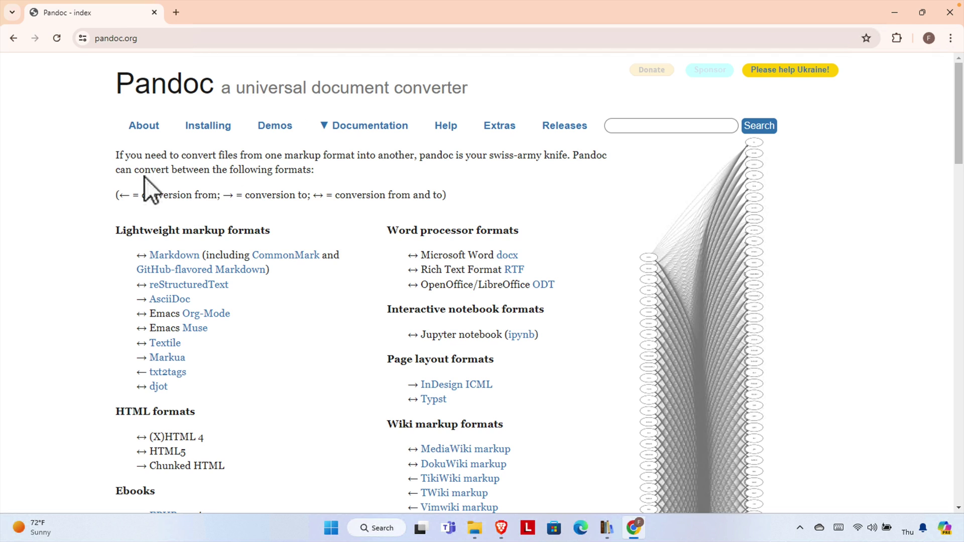
{"action": "left_click_drag", "start_coordinate": [116, 154], "coordinate": [498, 210]}
{"action": "left_click", "coordinate": [396, 198]}
{"action": "scroll", "coordinate": [241, 356], "scroll_direction": "down", "scroll_amount": 3}
{"action": "scroll", "coordinate": [317, 334], "scroll_direction": "up", "scroll_amount": 3}
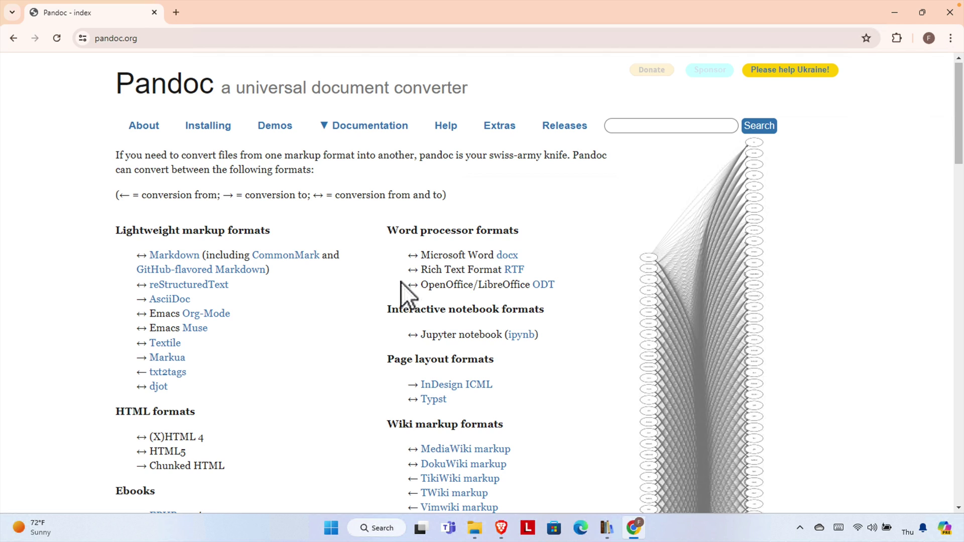
Open Pandoc's installation page and review the instructions for macOS and Windows.
{"action": "left_click", "coordinate": [221, 135]}
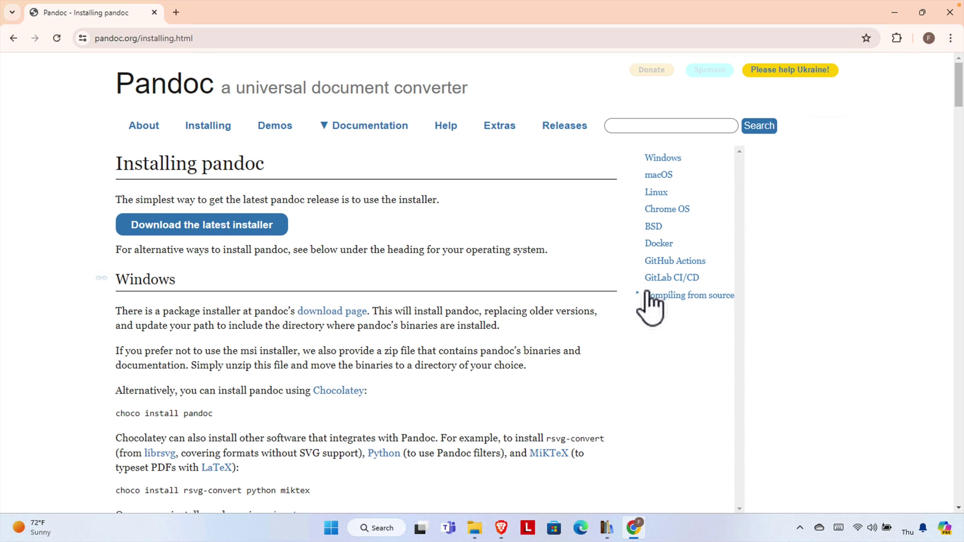
{"action": "left_click", "coordinate": [662, 181]}
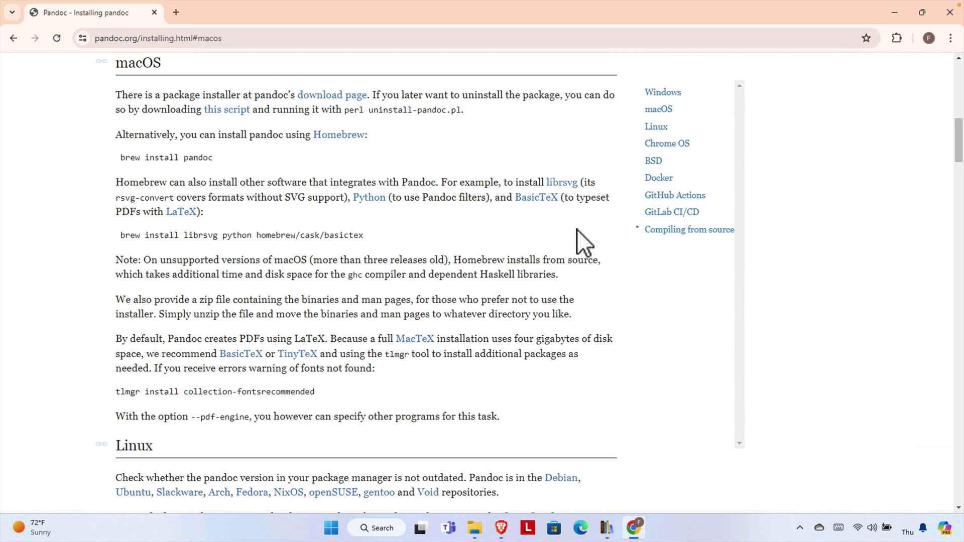
{"action": "left_click", "coordinate": [671, 94]}
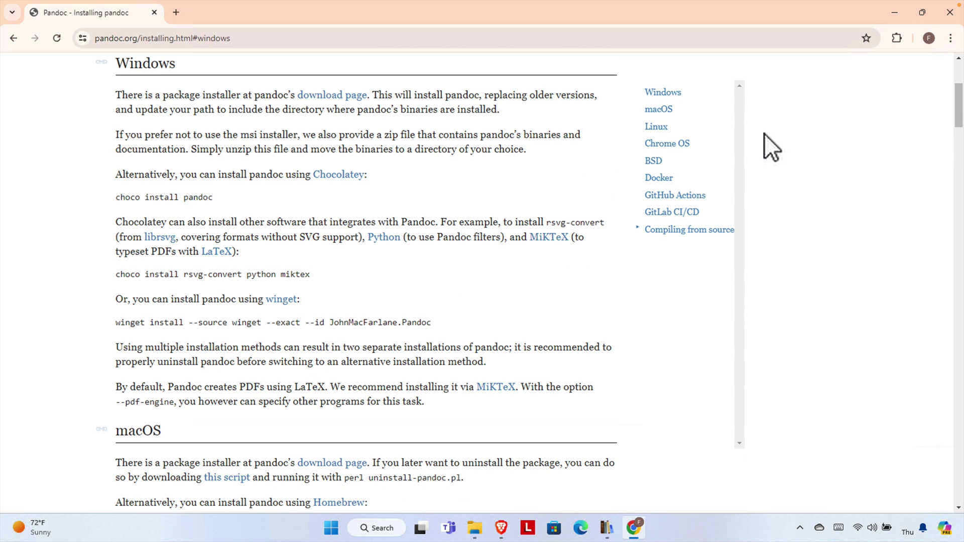
{"action": "scroll", "coordinate": [502, 302], "scroll_direction": "up", "scroll_amount": 4}
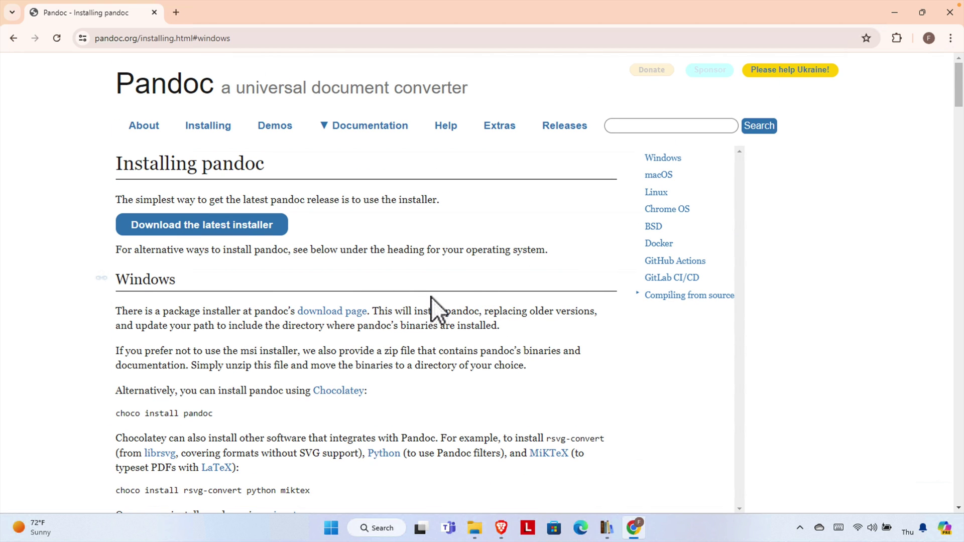
{"action": "scroll", "coordinate": [432, 297], "scroll_direction": "down", "scroll_amount": 2}
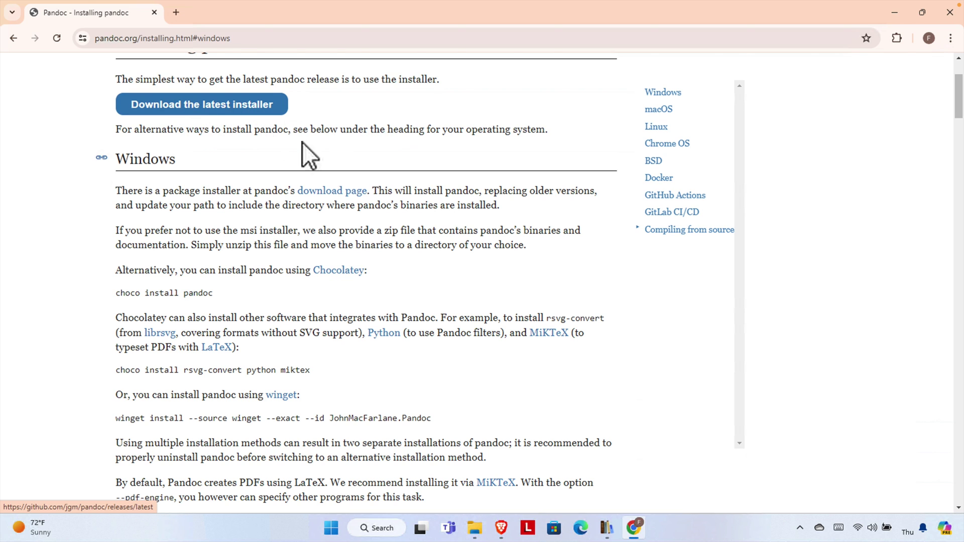
Open the latest pandoc 3.2.1 release page and examine the installer files offered for each operating system.
{"action": "left_click", "coordinate": [182, 106]}
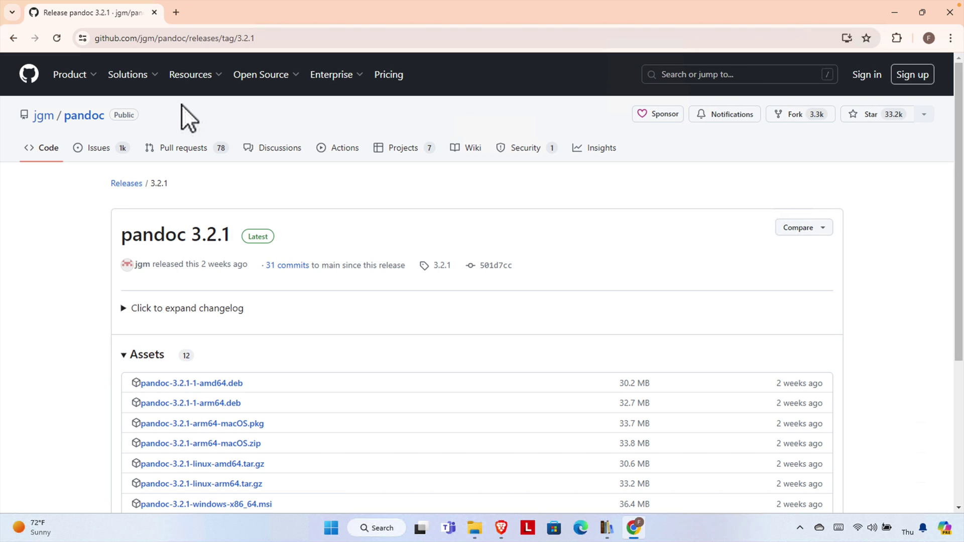
{"action": "scroll", "coordinate": [358, 278], "scroll_direction": "down", "scroll_amount": 3}
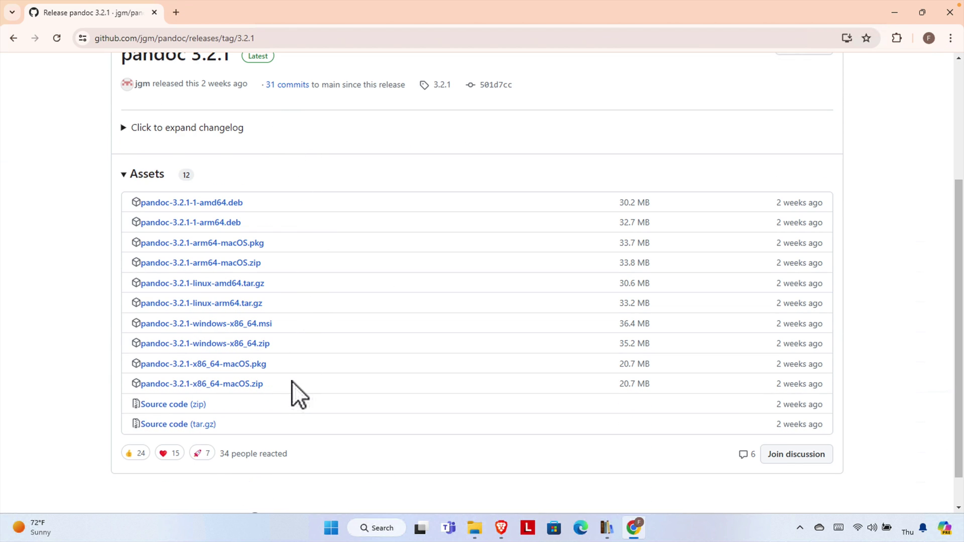
{"action": "scroll", "coordinate": [236, 144], "scroll_direction": "down", "scroll_amount": 1}
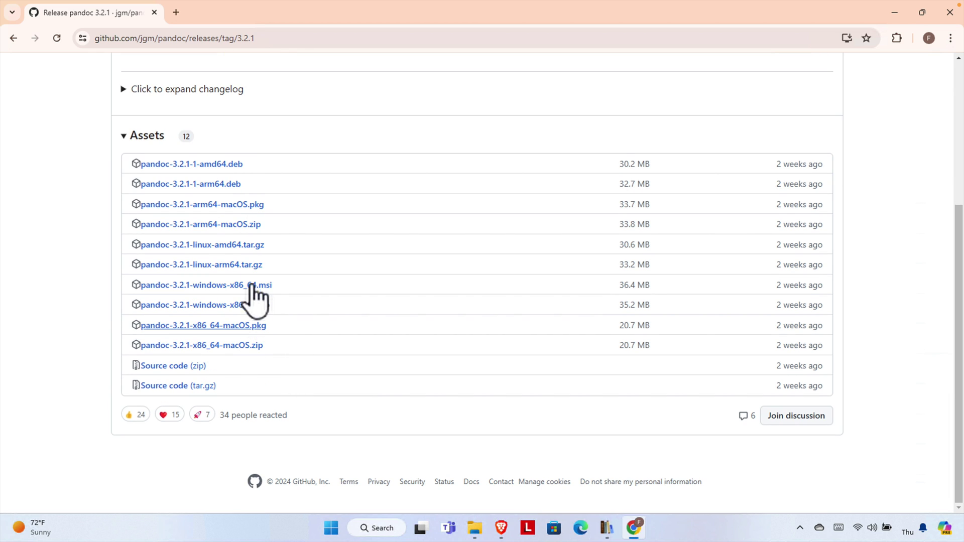
{"action": "scroll", "coordinate": [197, 204], "scroll_direction": "up", "scroll_amount": 4}
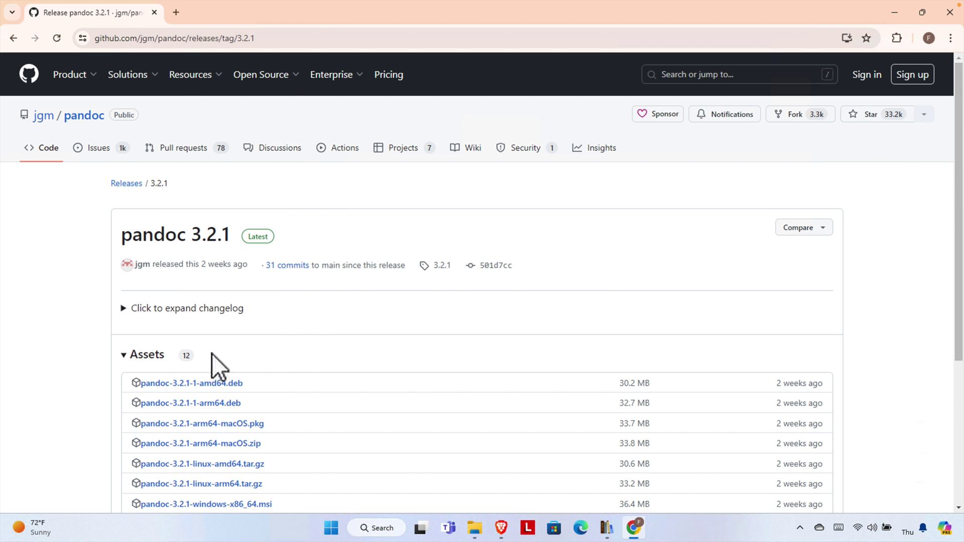
{"action": "scroll", "coordinate": [213, 331], "scroll_direction": "down", "scroll_amount": 2}
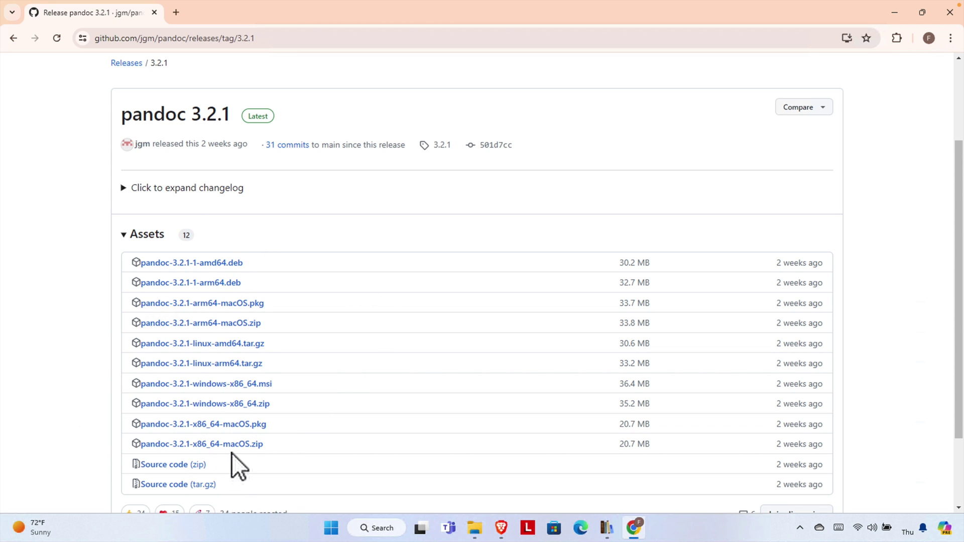
{"action": "scroll", "coordinate": [804, 351], "scroll_direction": "down", "scroll_amount": 1}
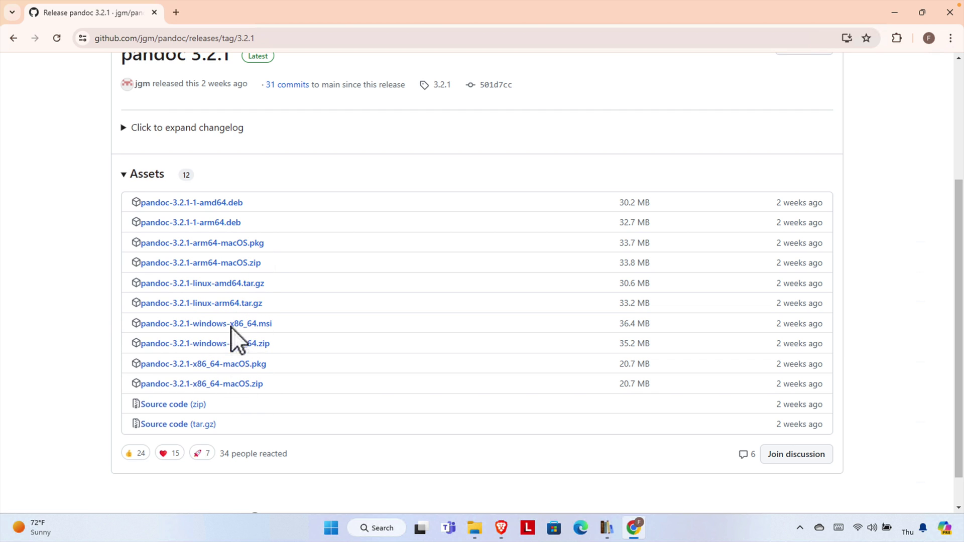
Return to Pandoc's installation page, read the Chrome OS instructions, and go back to the Windows section.
{"action": "left_click", "coordinate": [13, 39]}
{"action": "scroll", "coordinate": [172, 230], "scroll_direction": "up", "scroll_amount": 2}
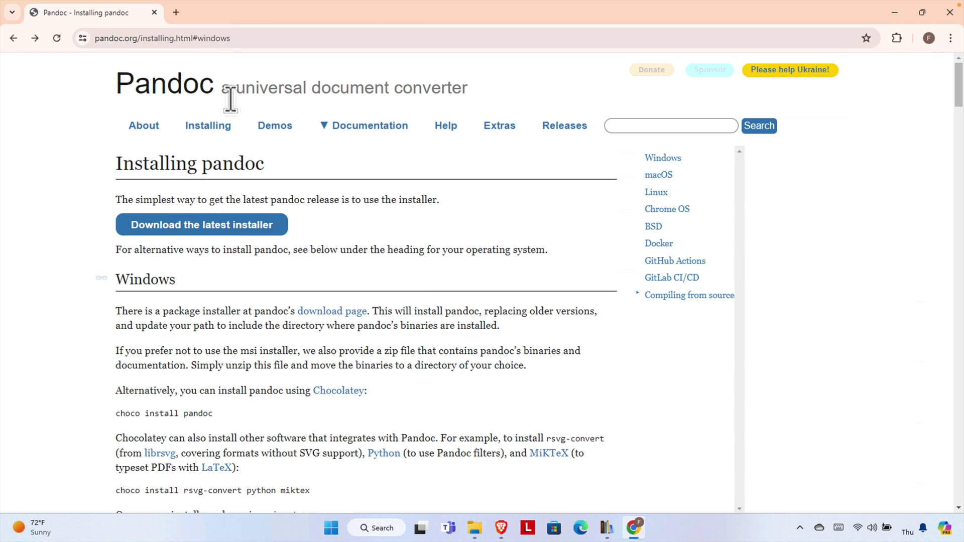
{"action": "left_click", "coordinate": [208, 130]}
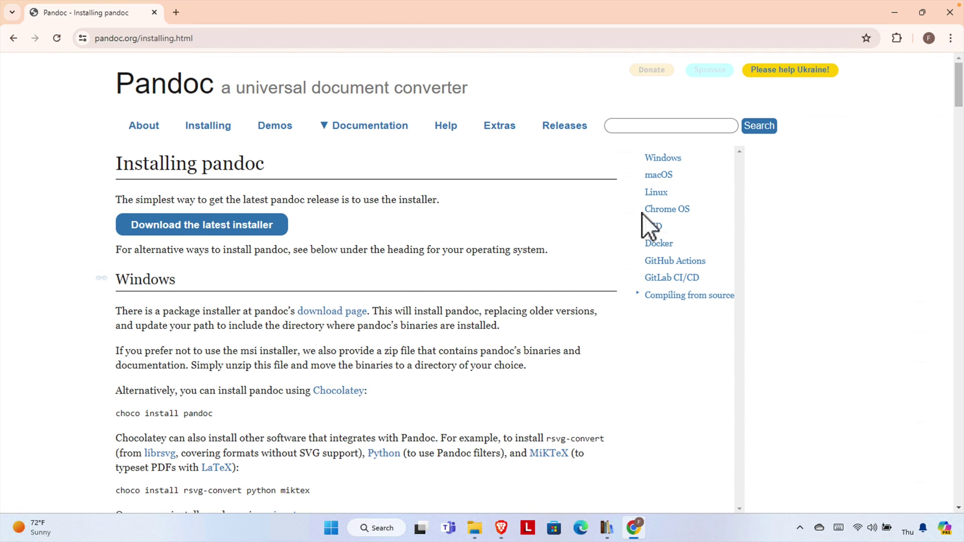
{"action": "left_click", "coordinate": [670, 211]}
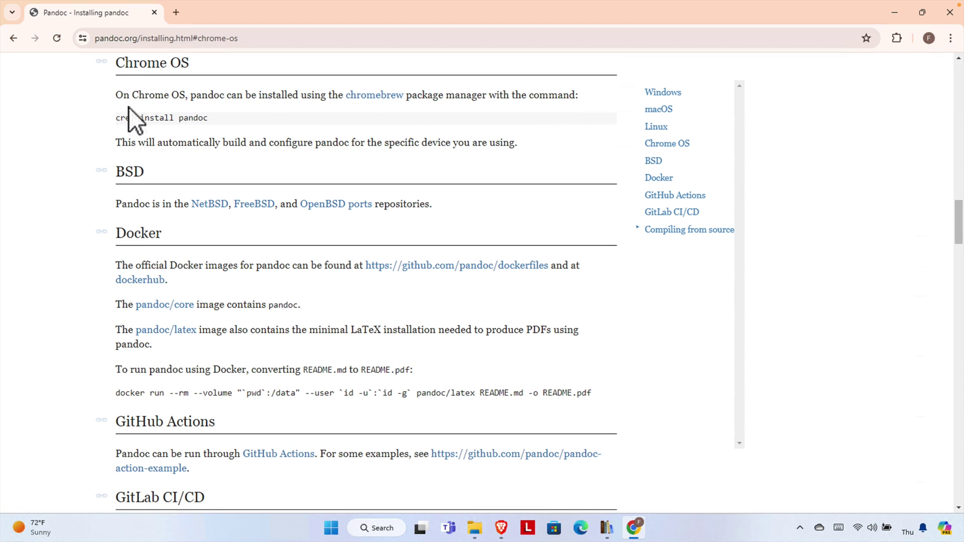
{"action": "left_click_drag", "start_coordinate": [115, 90], "coordinate": [550, 143]}
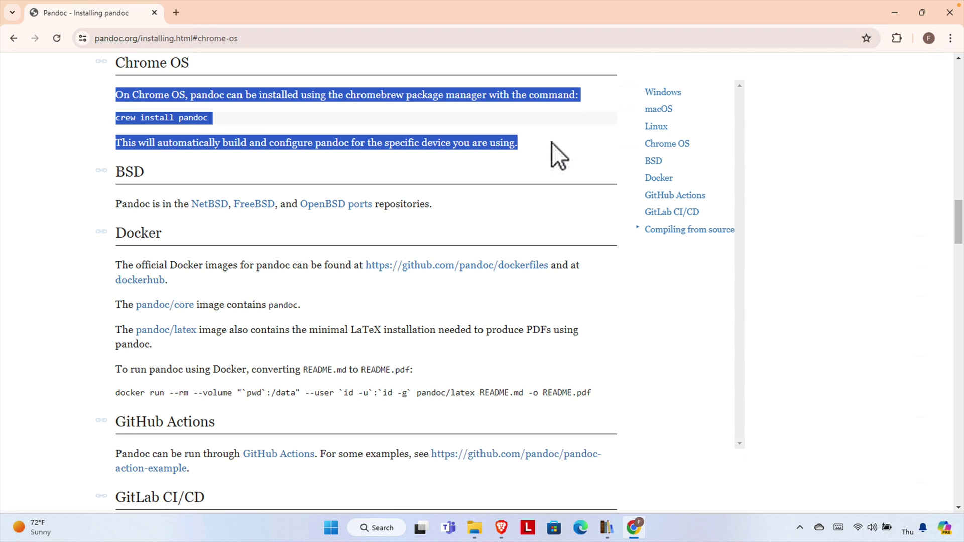
{"action": "left_click", "coordinate": [663, 93]}
{"action": "scroll", "coordinate": [441, 162], "scroll_direction": "up", "scroll_amount": 4}
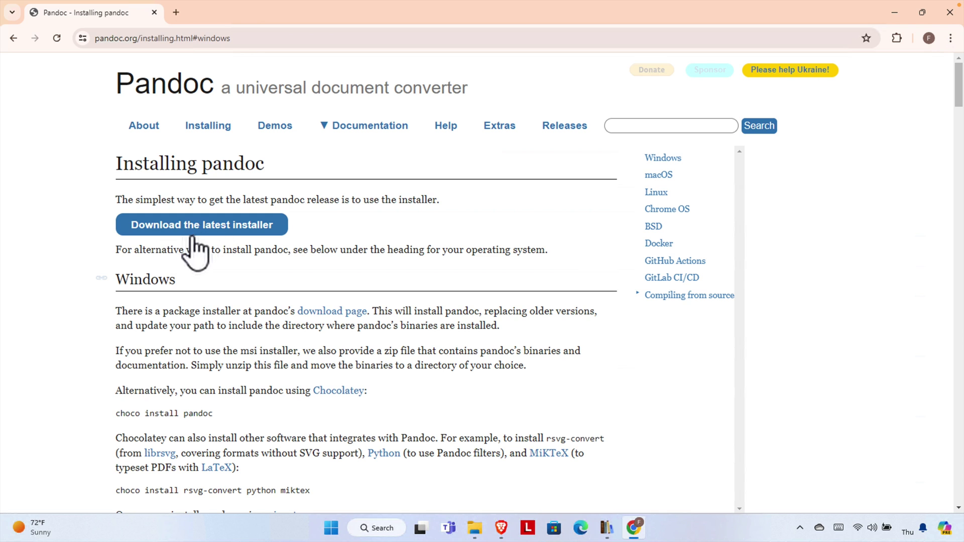
Download pandoc-3.2.1-windows-x86_64.msi from the latest release's assets.
{"action": "left_click", "coordinate": [174, 226]}
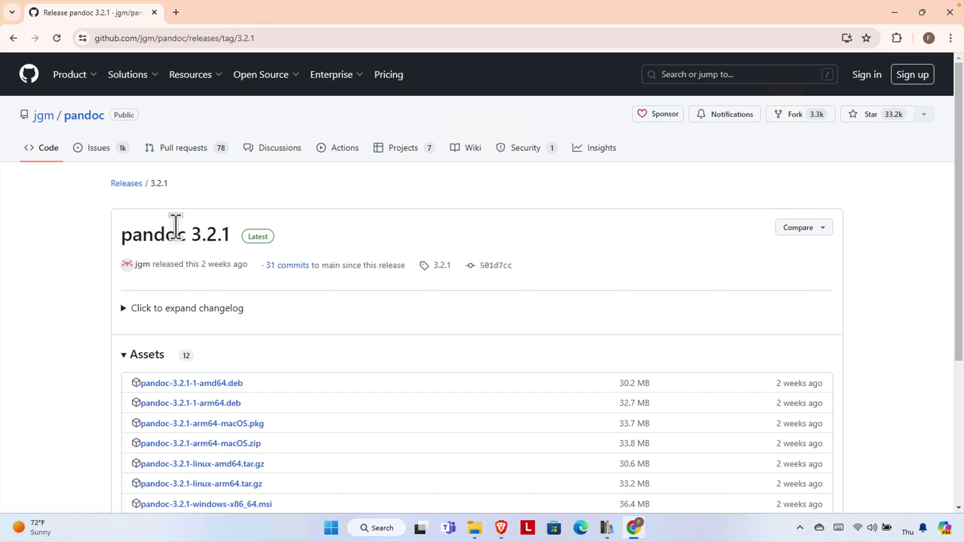
{"action": "scroll", "coordinate": [297, 236], "scroll_direction": "down", "scroll_amount": 3}
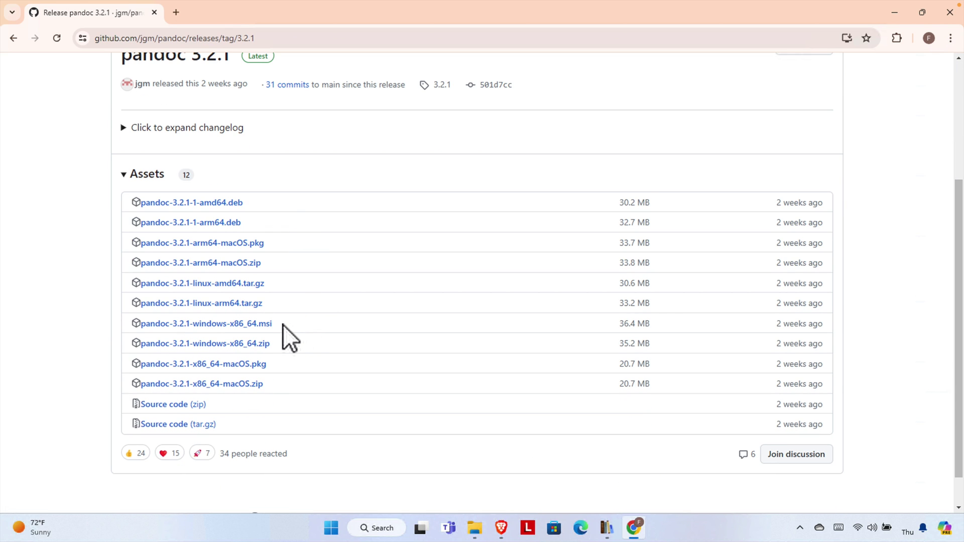
{"action": "left_click_drag", "start_coordinate": [284, 325], "coordinate": [141, 324]}
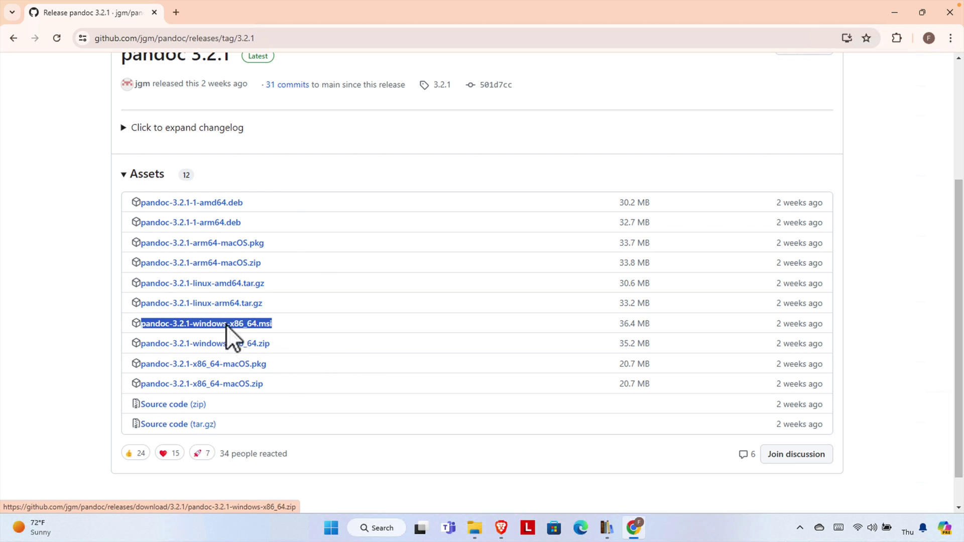
{"action": "left_click", "coordinate": [213, 324]}
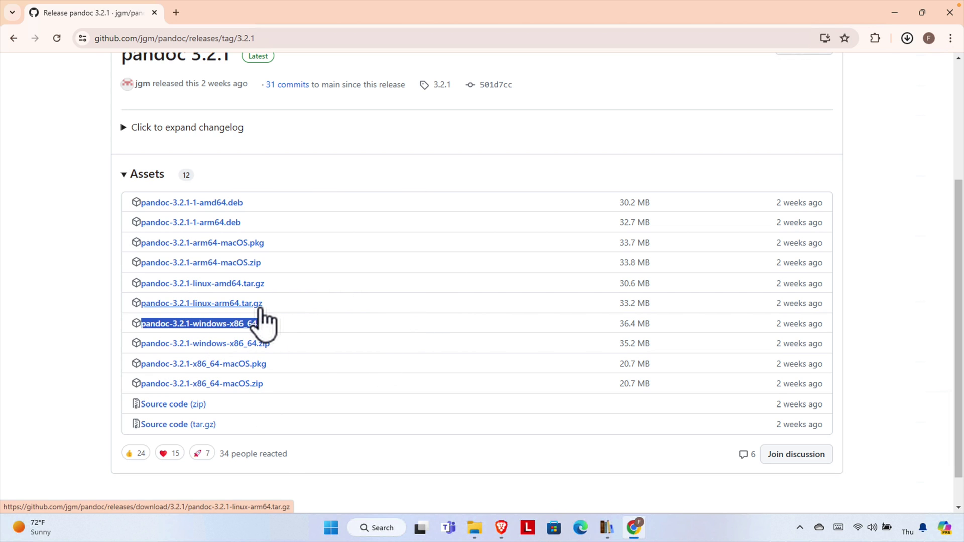
Show the downloaded Pandoc installer in the Downloads folder and minimize the browser behind it.
{"action": "left_click", "coordinate": [907, 38]}
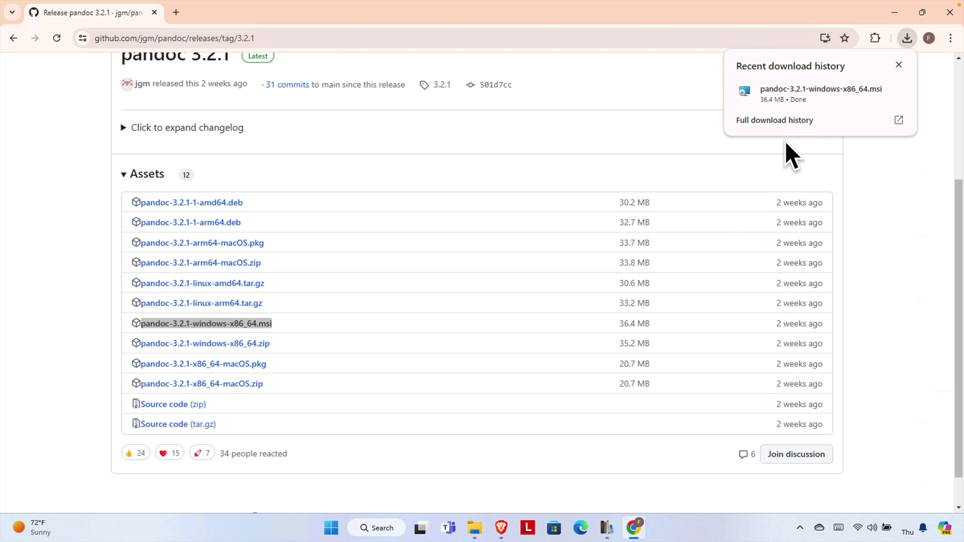
{"action": "left_click", "coordinate": [873, 92]}
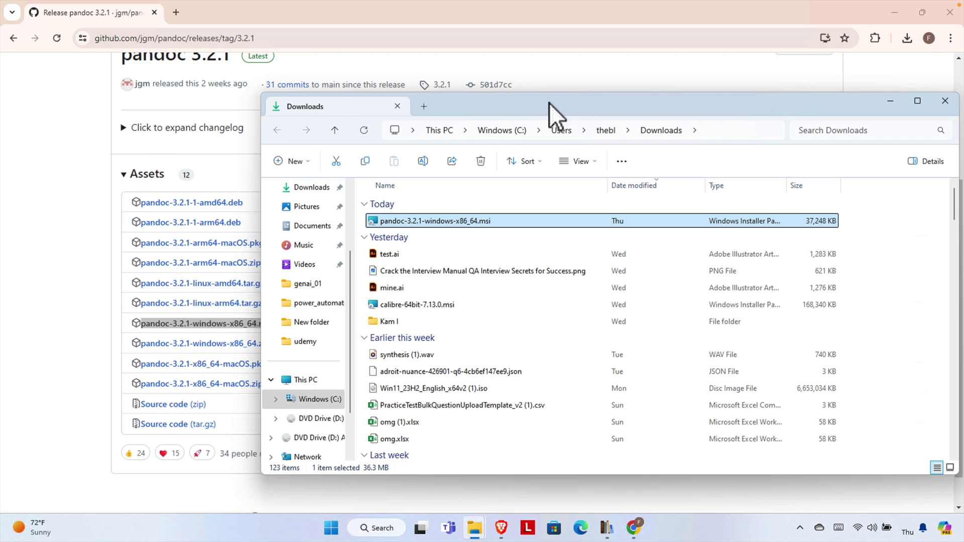
{"action": "left_click_drag", "start_coordinate": [537, 107], "coordinate": [469, 119]}
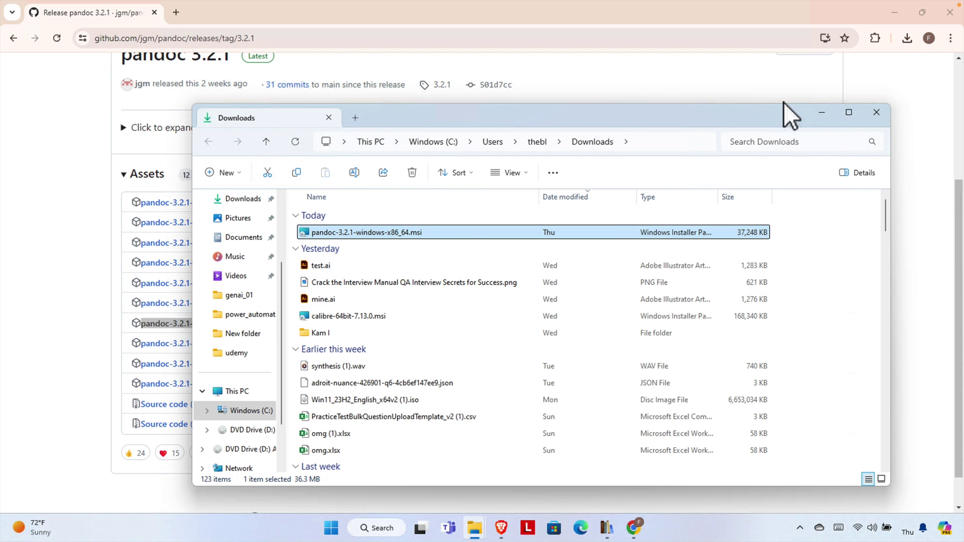
{"action": "left_click", "coordinate": [890, 14]}
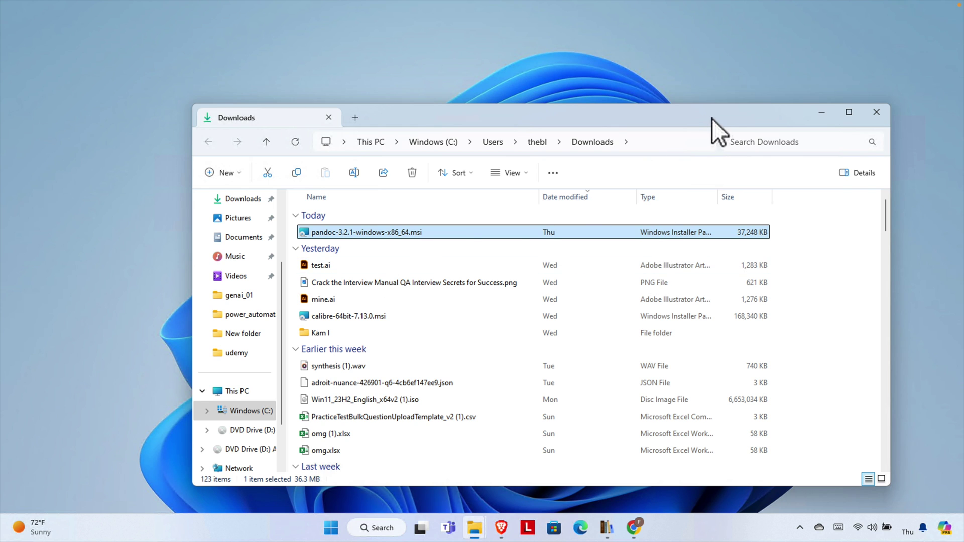
{"action": "left_click_drag", "start_coordinate": [712, 118], "coordinate": [632, 85]}
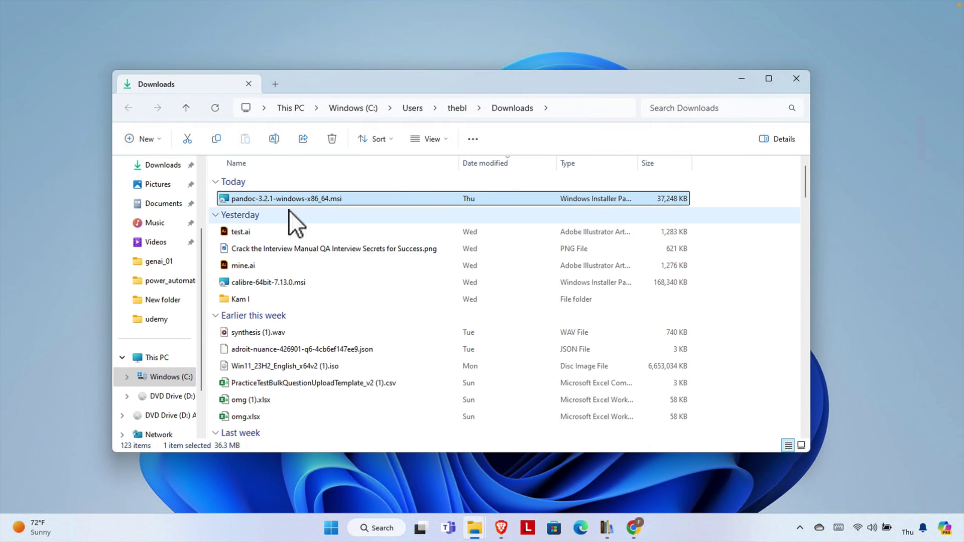
Run pandoc-3.2.1-windows-x86_64.msi, accept the license agreement, and start the installation for the current user only.
{"action": "double_click", "coordinate": [330, 198]}
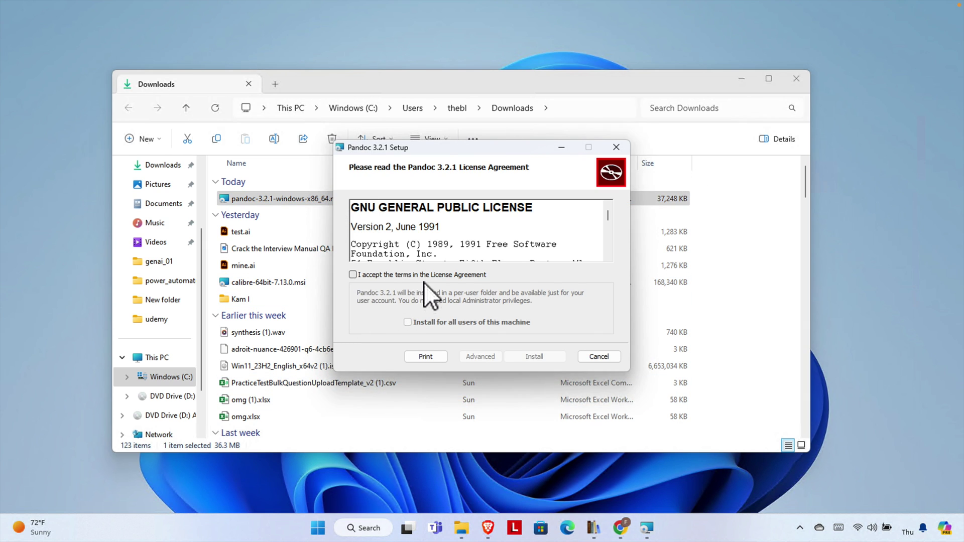
{"action": "left_click", "coordinate": [352, 274]}
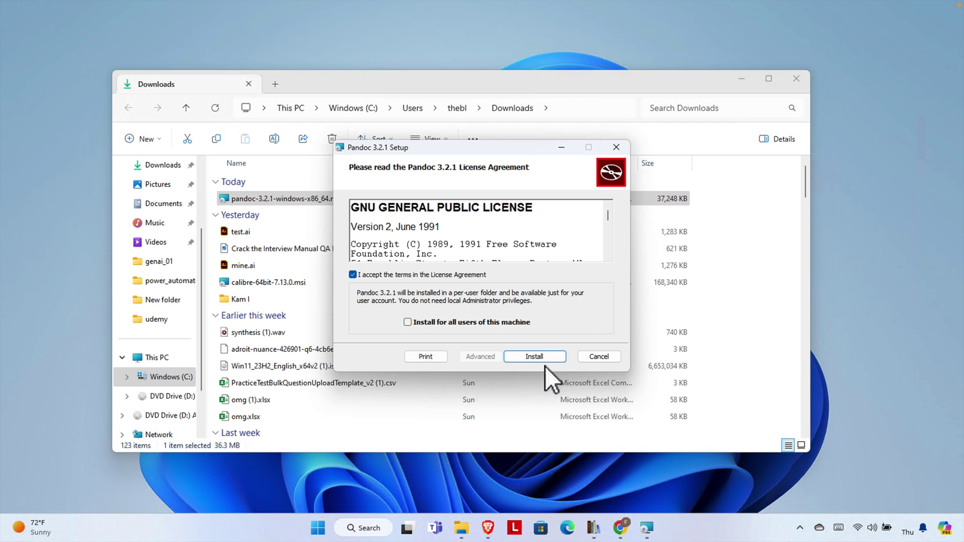
{"action": "left_click", "coordinate": [563, 356]}
{"action": "left_click", "coordinate": [531, 79]}
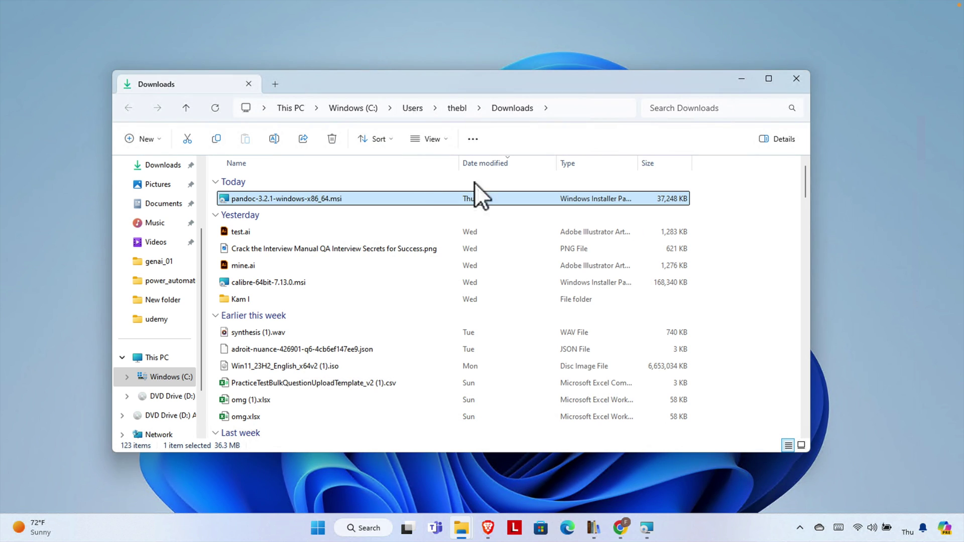
Minimize the Downloads window, run the Pandoc 3.2.1 installation for the current user, and finish the setup wizard.
{"action": "left_click", "coordinate": [741, 79]}
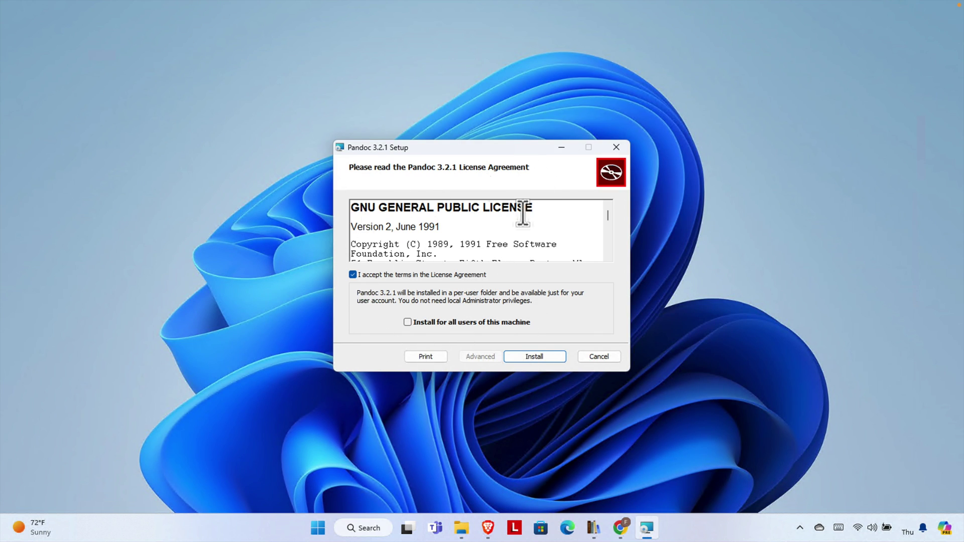
{"action": "left_click", "coordinate": [530, 357]}
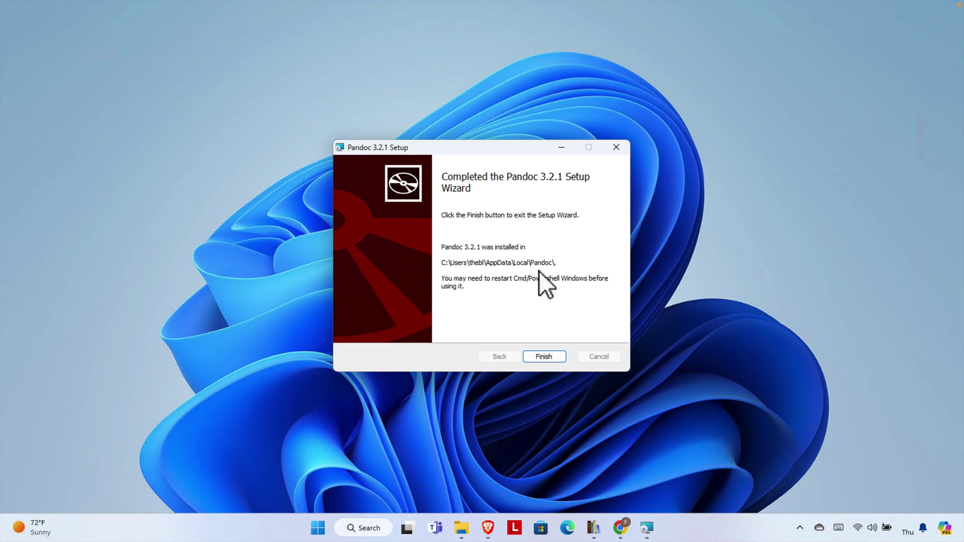
{"action": "left_click", "coordinate": [548, 357]}
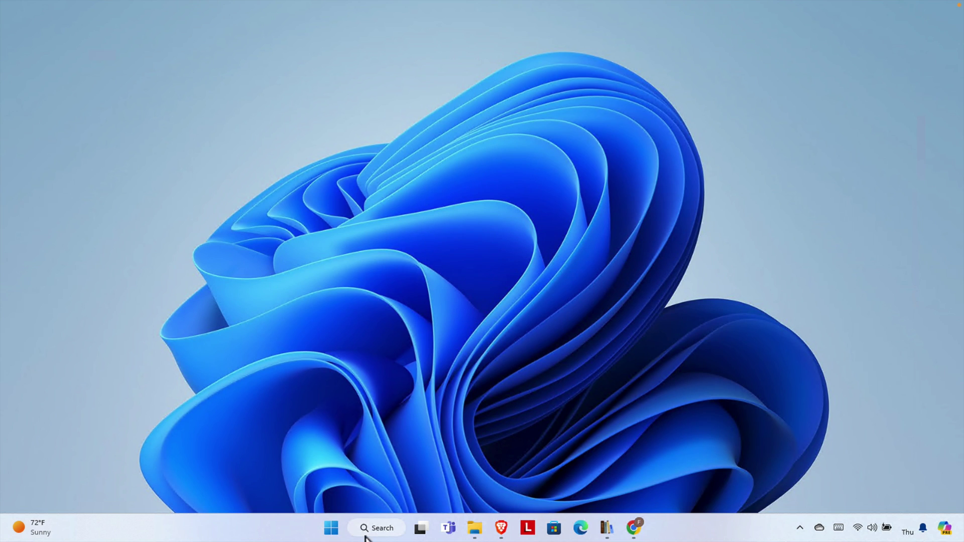
Open Command Prompt, move its window toward the middle of the desktop, and check the installed Pandoc version with pandoc -v.
{"action": "left_click", "coordinate": [380, 530]}
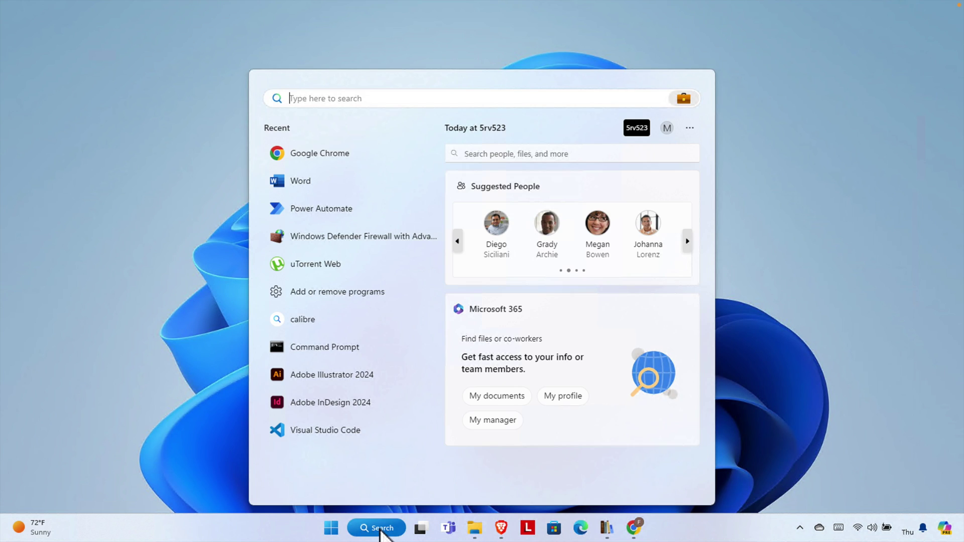
{"action": "type", "text": "cmd"}
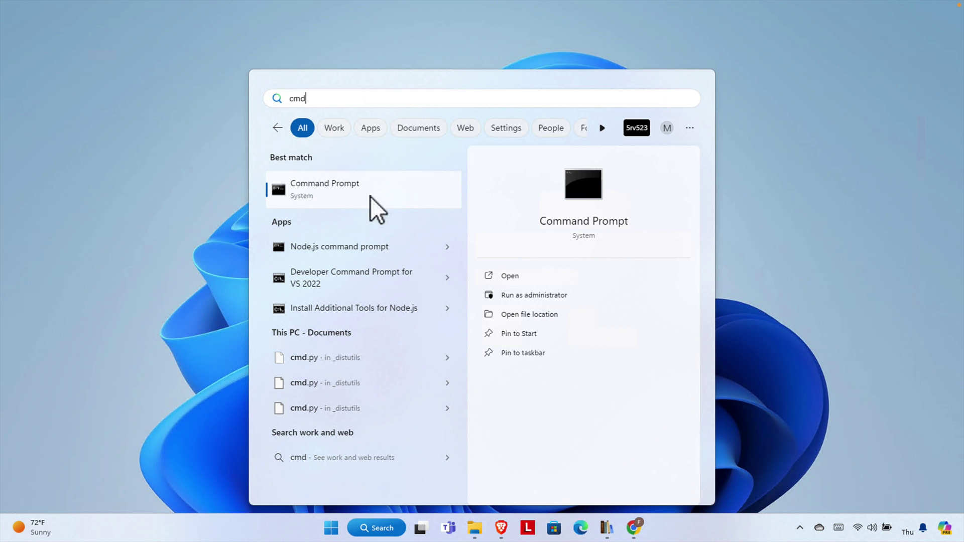
{"action": "left_click", "coordinate": [395, 187]}
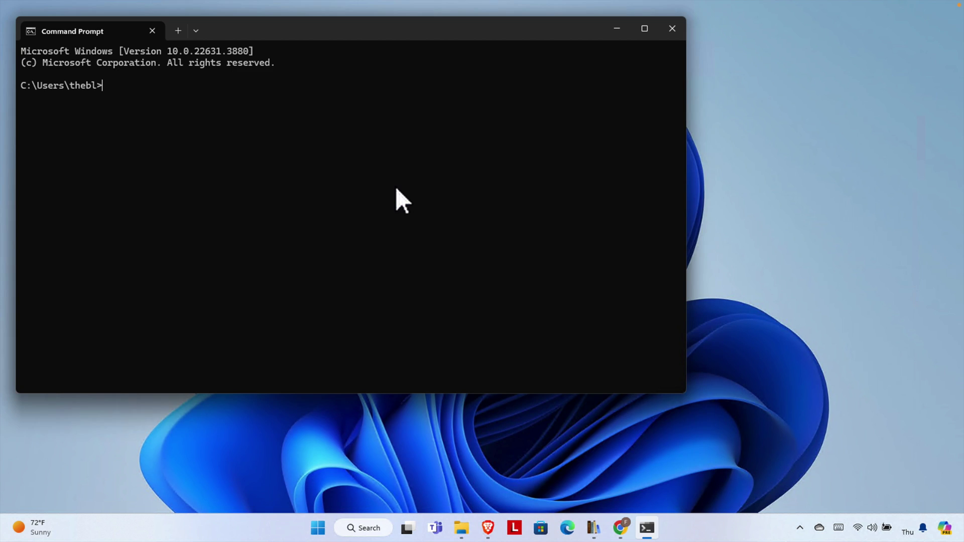
{"action": "left_click_drag", "start_coordinate": [342, 28], "coordinate": [489, 102]}
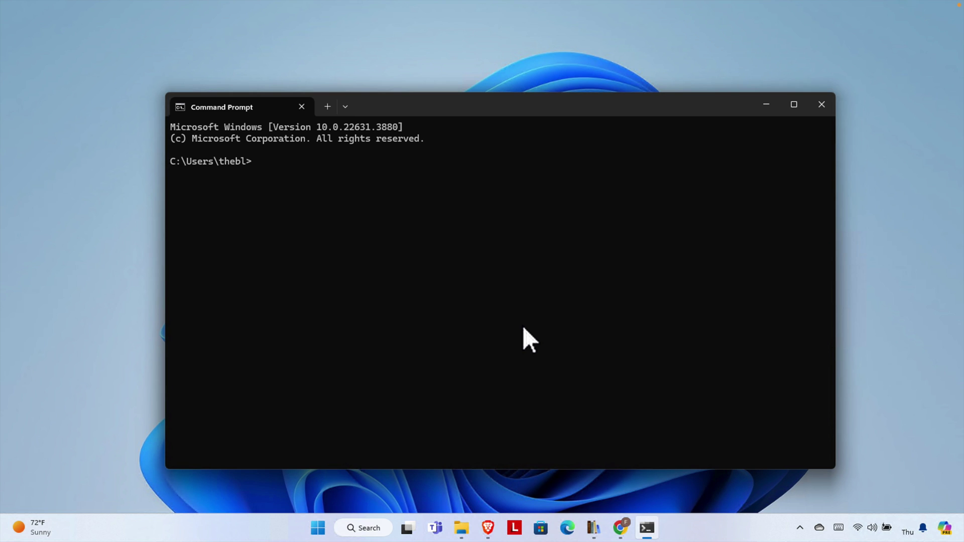
{"action": "type", "text": "pandoc -v"}
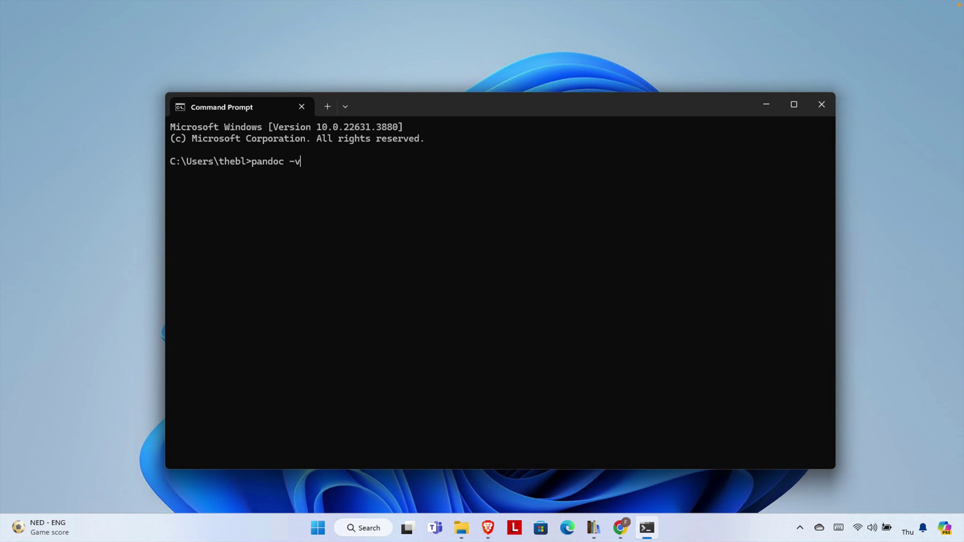
{"action": "key", "text": "Return"}
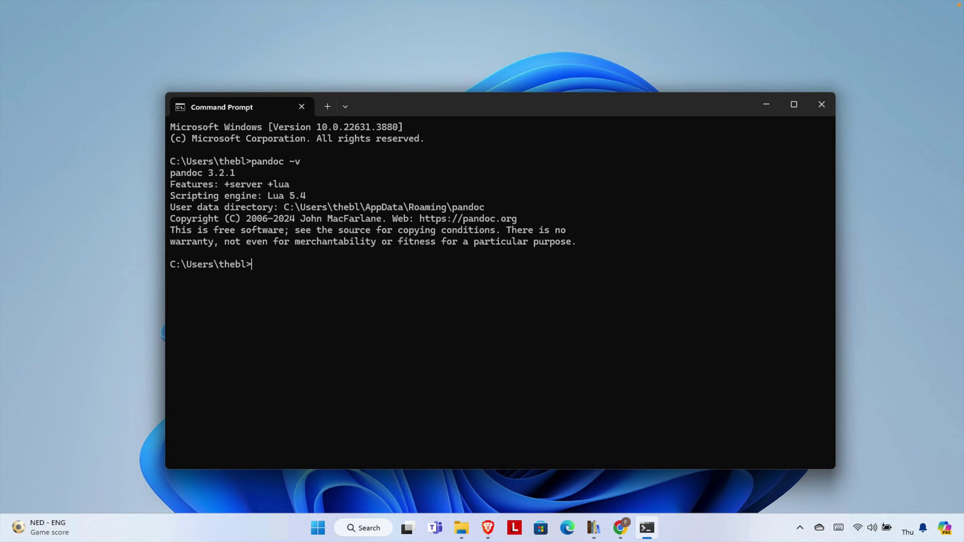